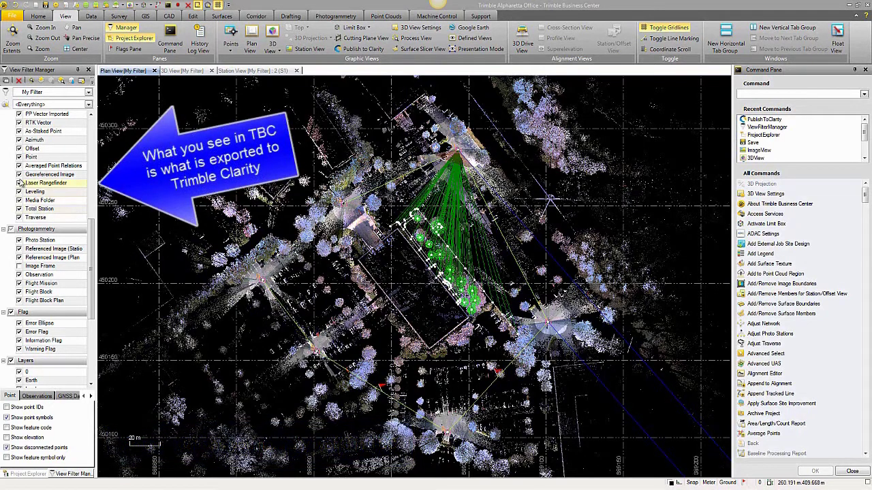
Uncheck RTK Vector and Total Station in the View Filter Manager to hide their lines
left_click(19, 124)
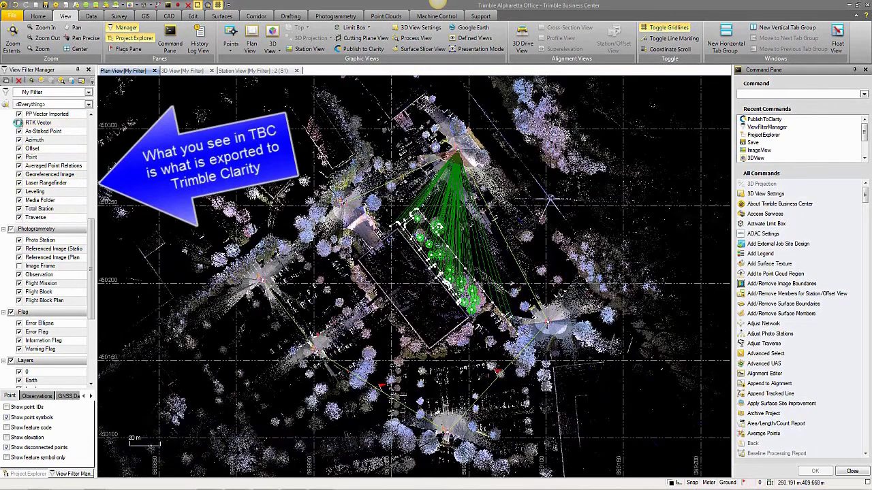
left_click(19, 209)
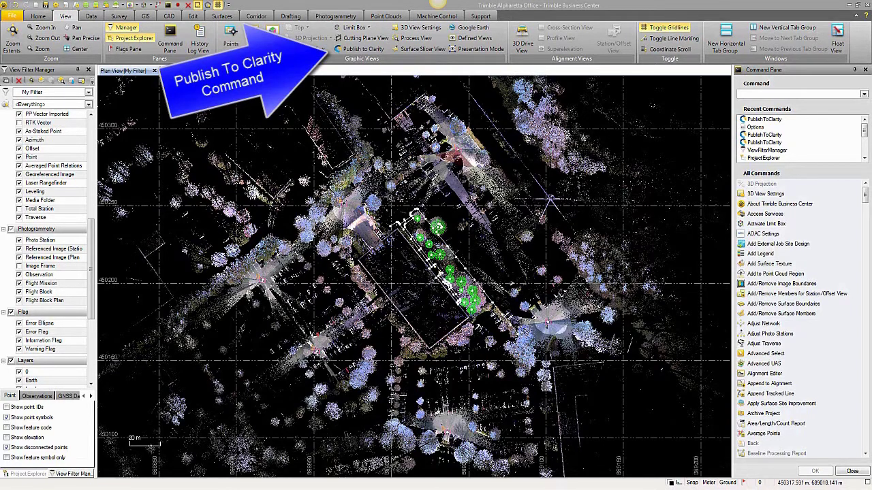
Publish station 2 (S1) to Clarity with My Filter selected
left_click(354, 50)
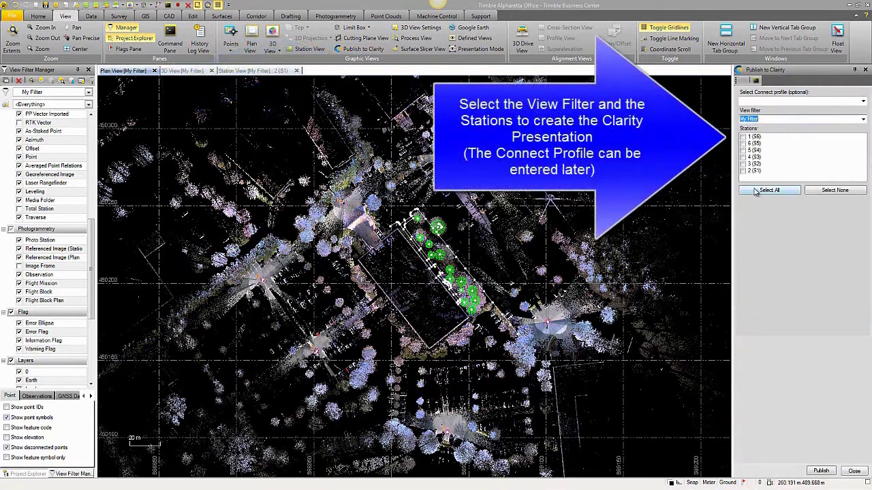
left_click(743, 171)
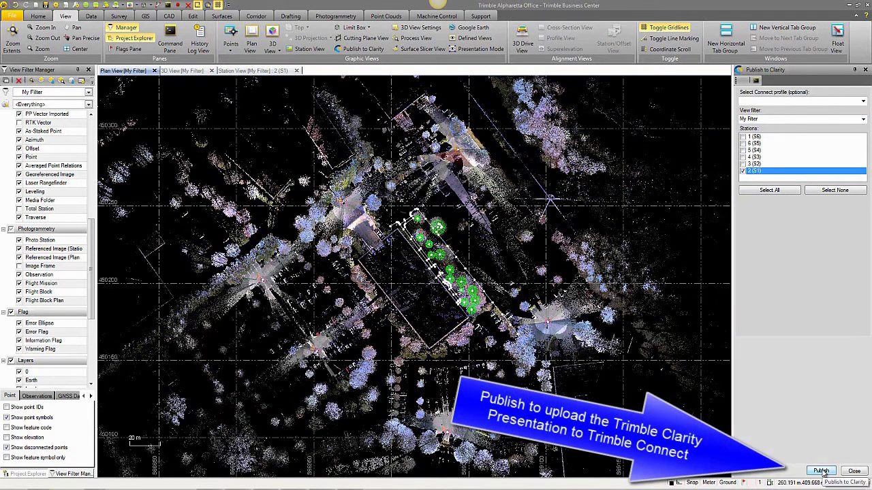
left_click(822, 471)
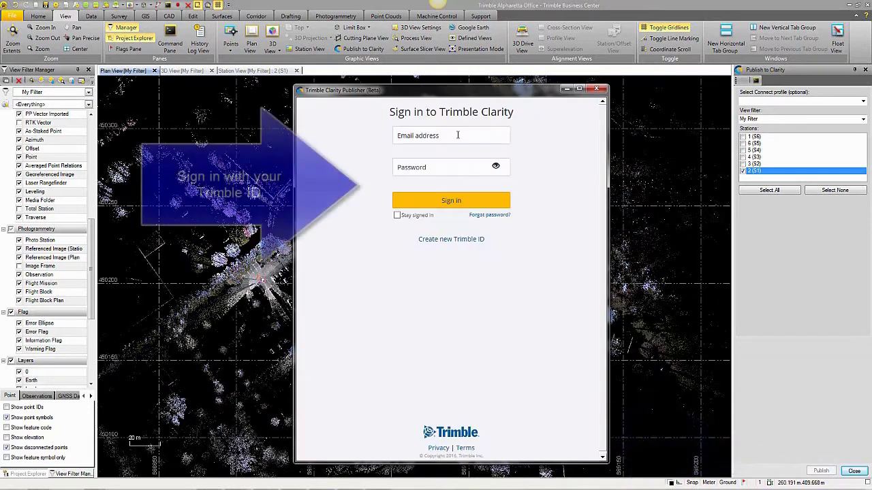
Paste the Trimble ID e-mail, enter the account password, and sign in to Clarity
left_click(458, 135)
key("ctrl+v")
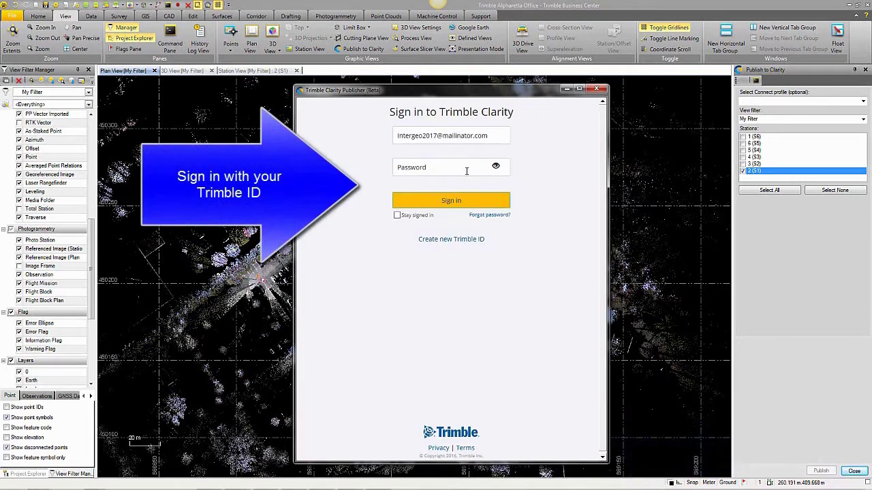
left_click(466, 169)
type("password123")
left_click(455, 204)
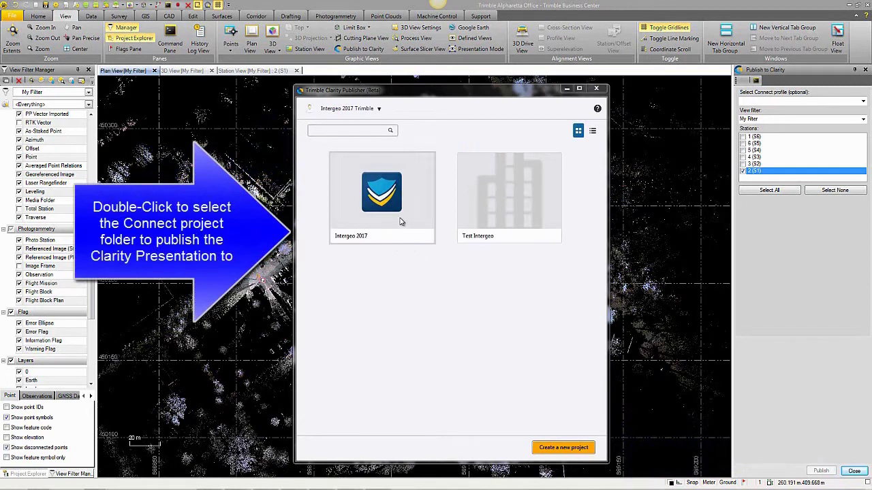
Open the Intergeo 2017 project's Clarity folder and publish there
double_click(392, 207)
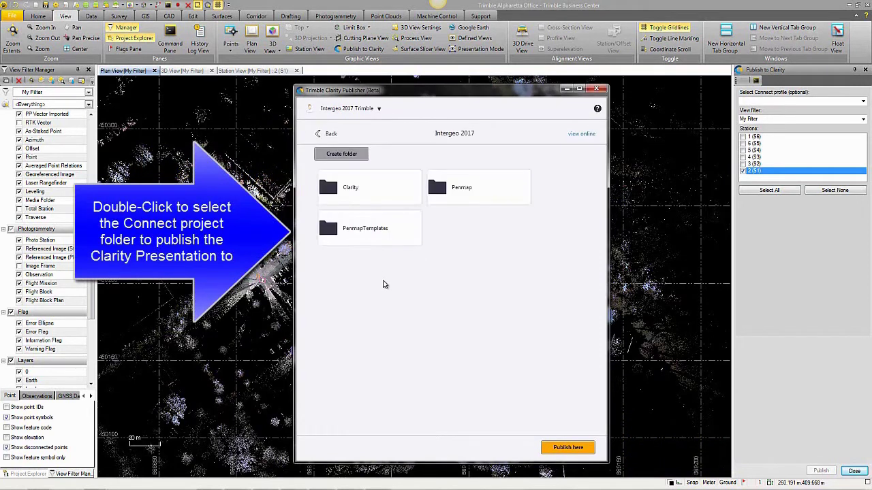
double_click(355, 193)
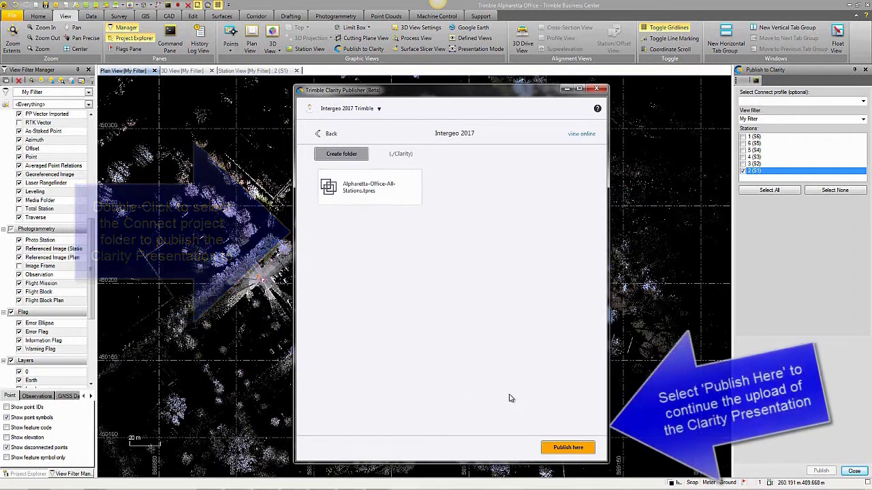
left_click(555, 447)
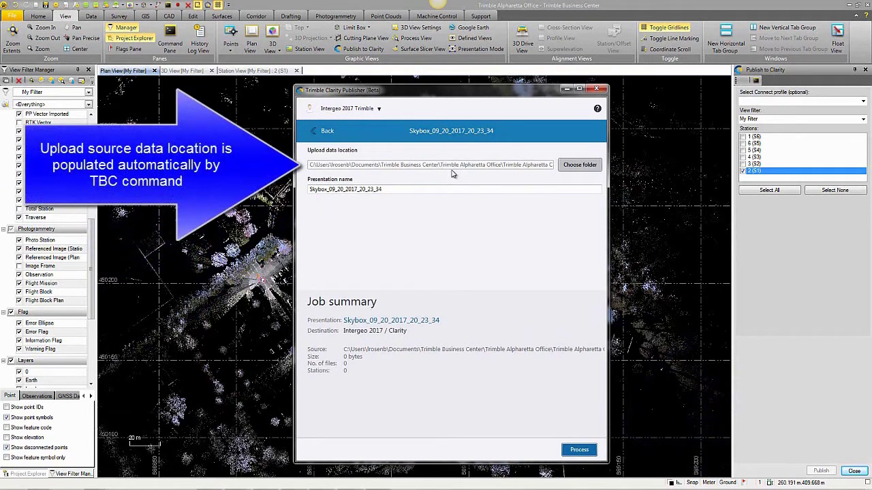
Rename the presentation to 'Alpharetta-Office-Station1' and process the upload
double_click(381, 190)
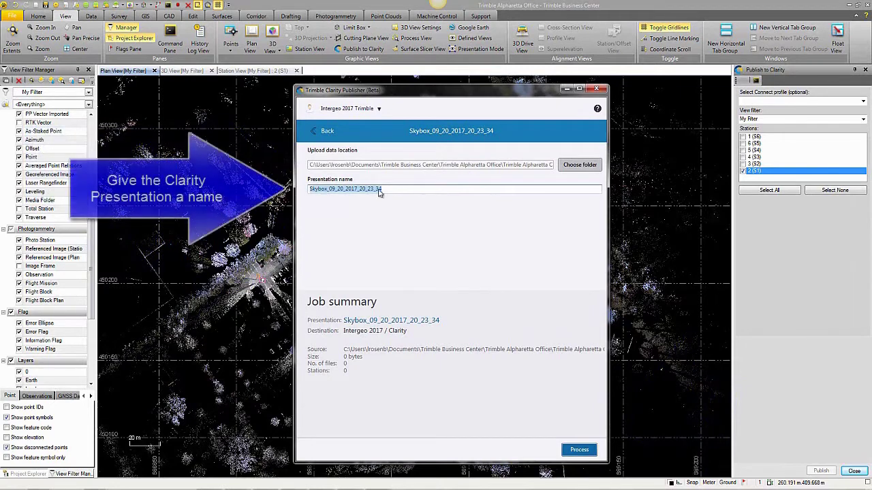
type("Alp")
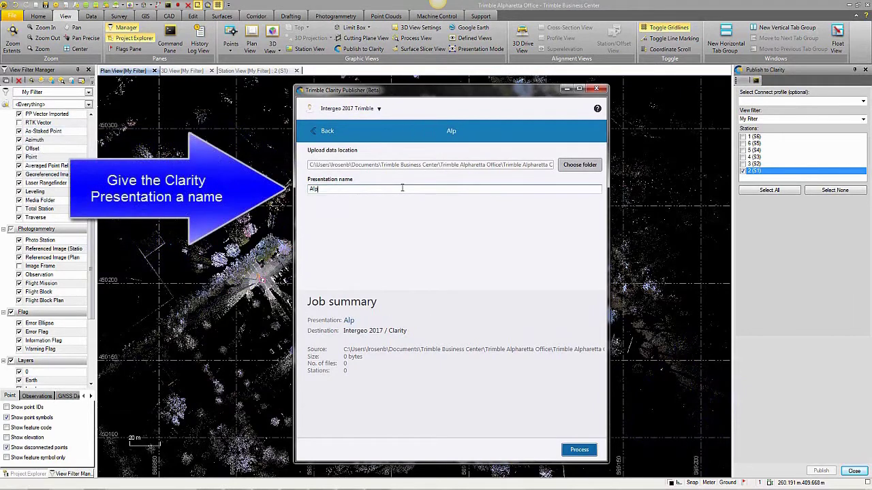
type("haretta-")
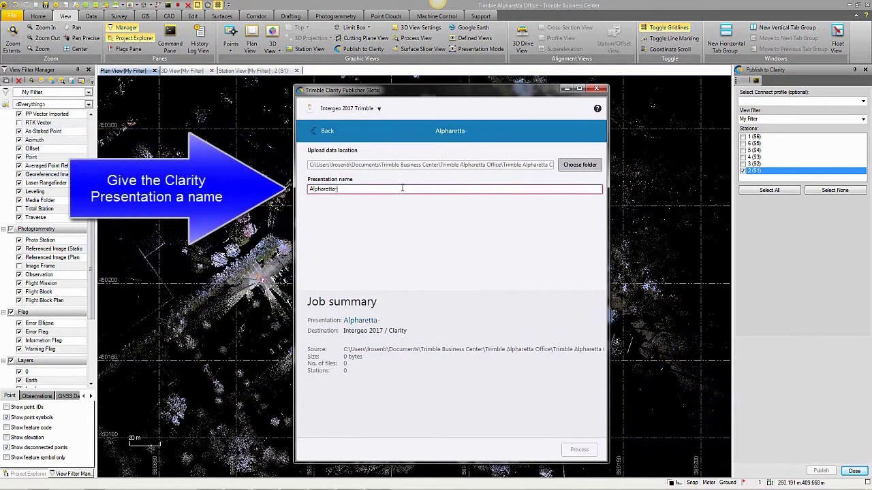
type("Office")
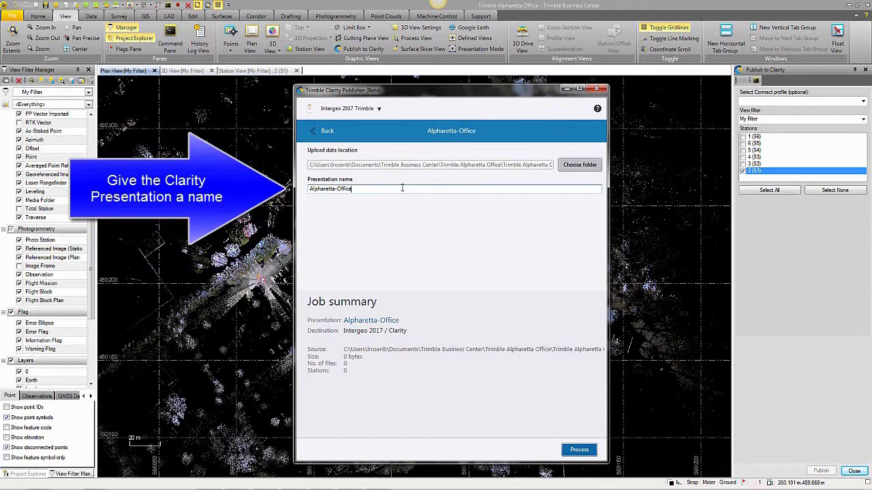
type("-Station1")
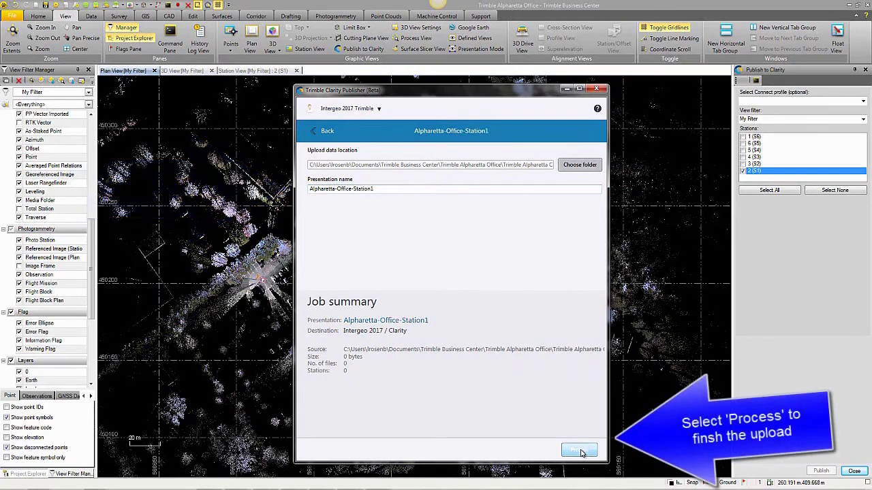
left_click(578, 450)
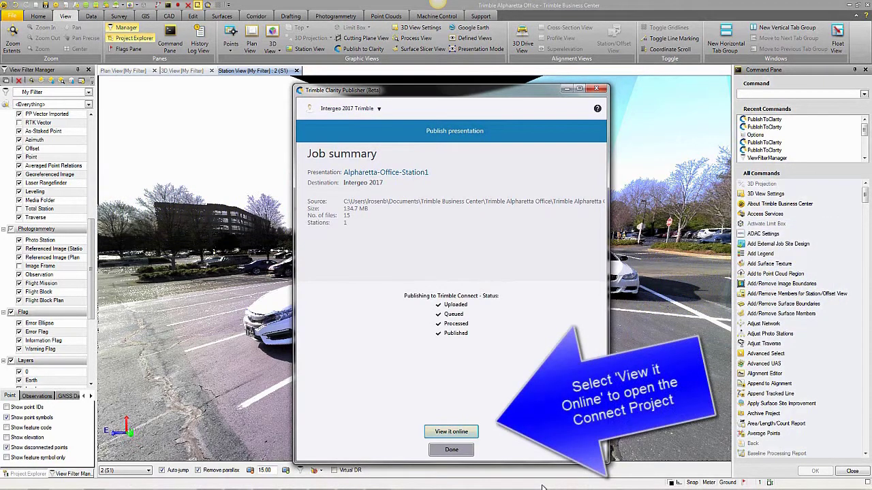
View the upload online and open Alpharetta-Office-All-Stations.tpres from the Clarity folder
left_click(472, 436)
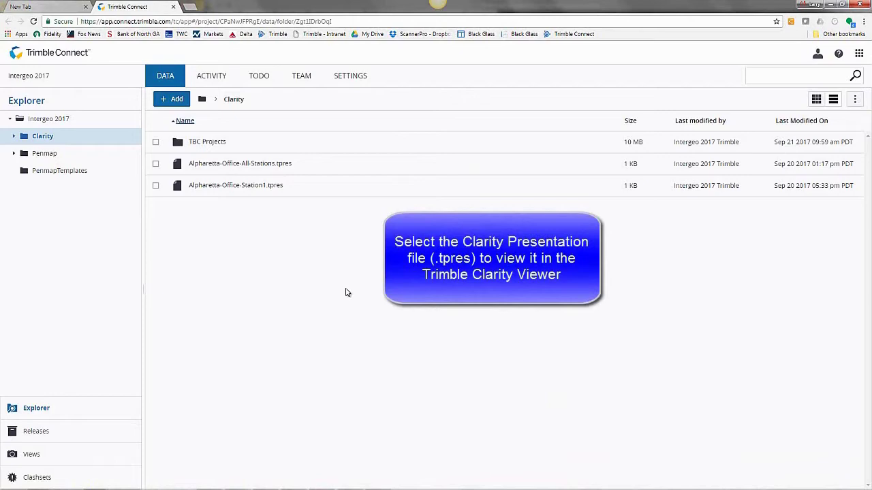
left_click(245, 164)
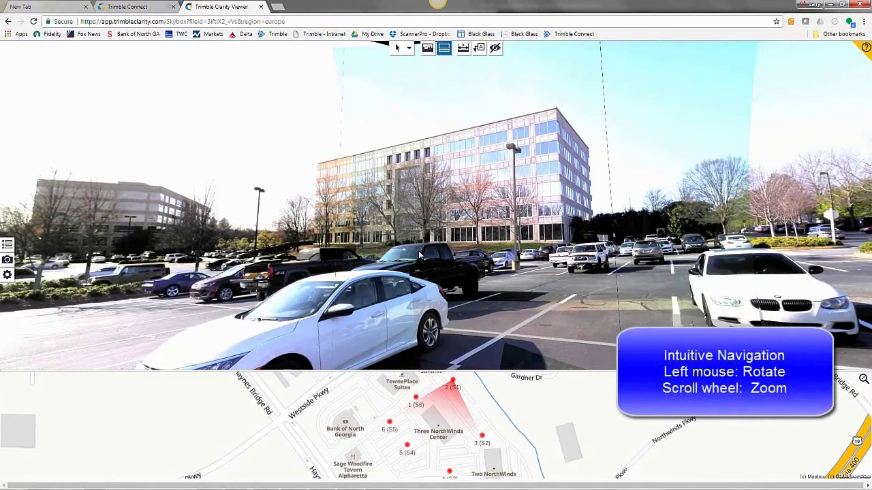
Rotate and zoom the panorama toward the office building
left_click_drag(476, 229, 454, 213)
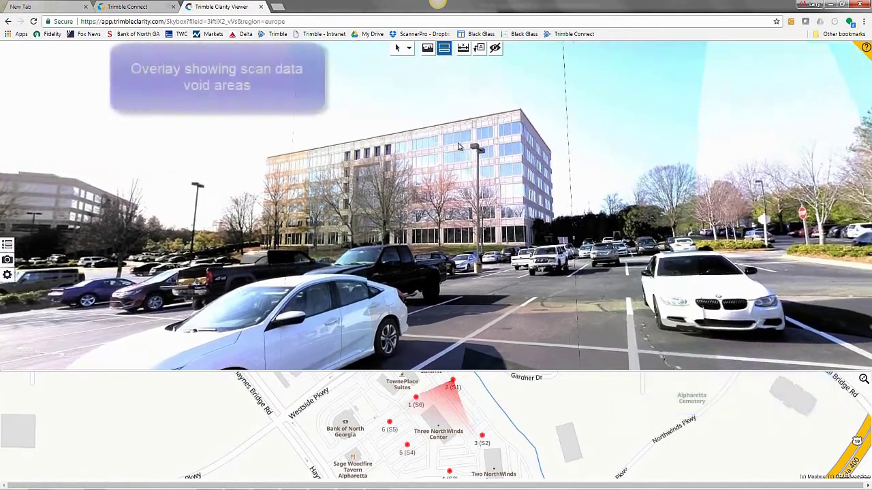
scroll(457, 146, "up", 5)
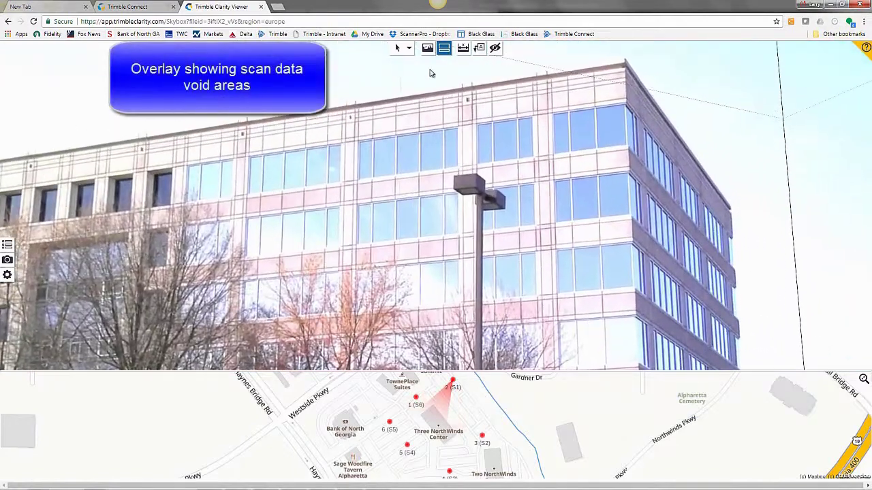
Show the void-area overlay and measure the 6.93 m span across the windows
left_click(427, 48)
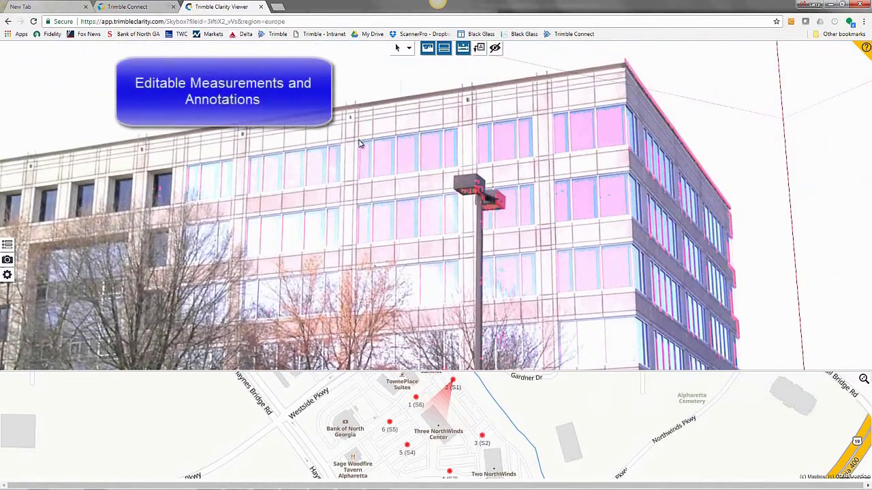
left_click(459, 167)
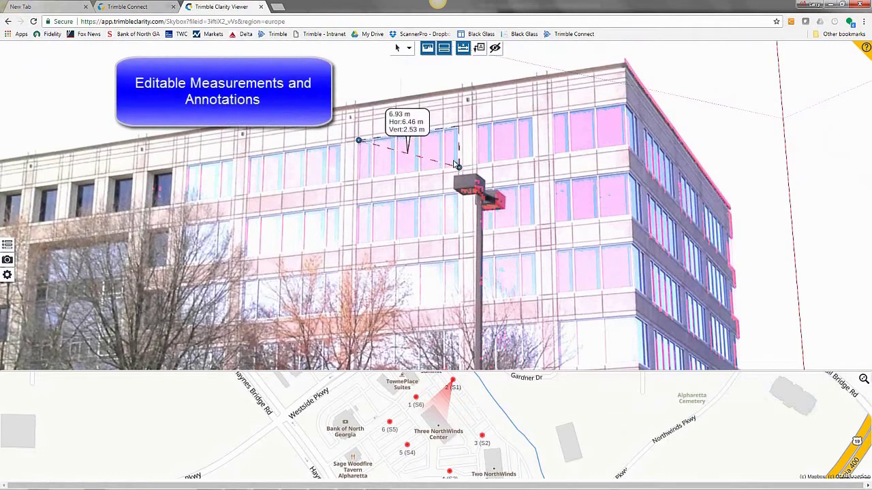
scroll(429, 158, "down", 3)
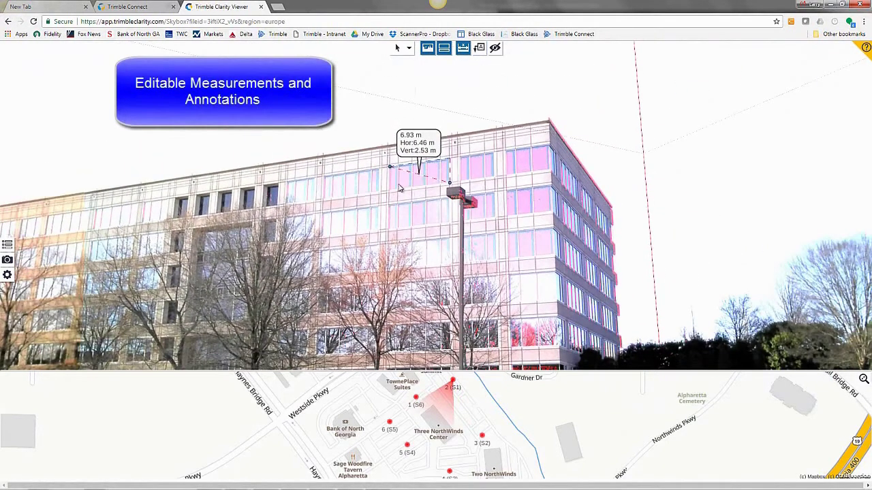
Add lamp-post annotations 'Light #48975' and 'Light #12974'
left_click_drag(260, 236, 623, 202)
left_click(478, 47)
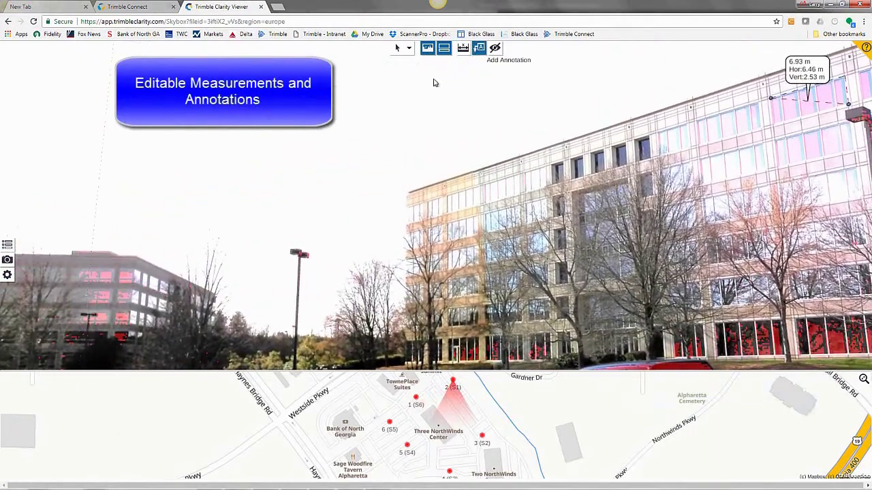
left_click(301, 256)
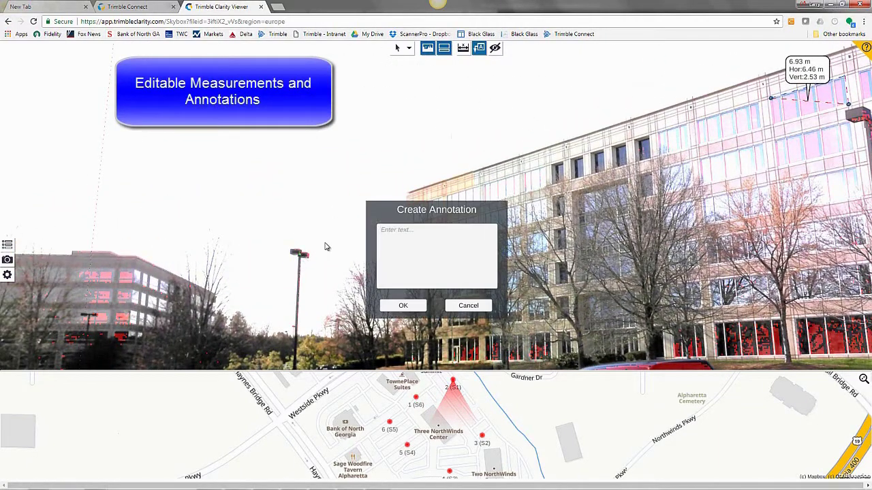
type("Light #48975")
left_click(403, 305)
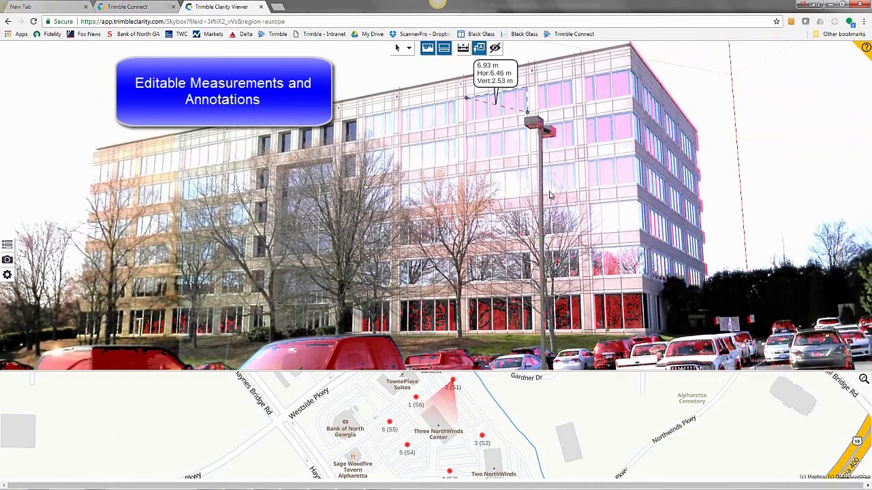
left_click(543, 206)
type("L")
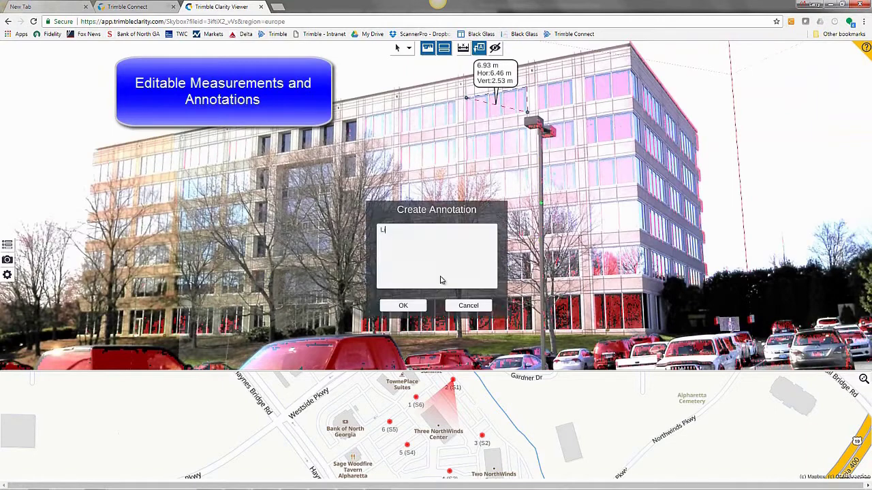
type("ight #12974")
left_click(408, 305)
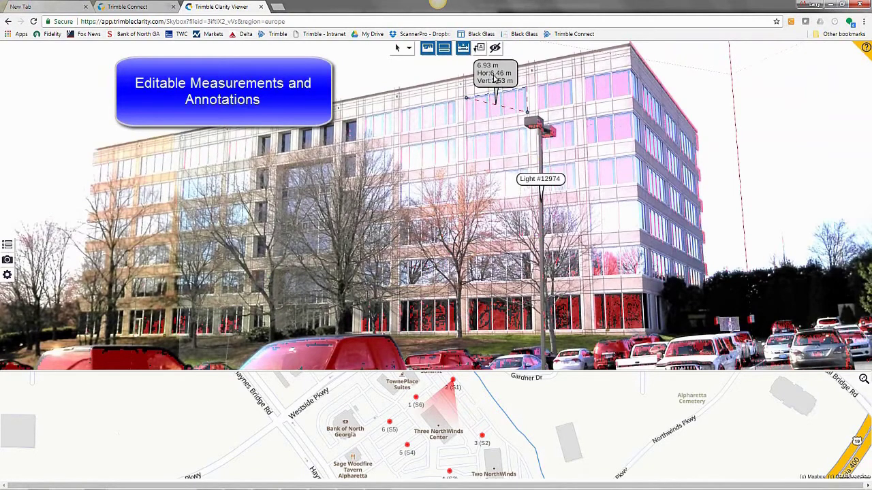
Start a description for the 6.93 m measurement, correcting a mistyped letter
left_click(495, 73)
type("W")
key("BackSpace")
Label the measurement 'Standard Window' and save the reframed view as 'Station2-Bldg'
type("Standard Window")
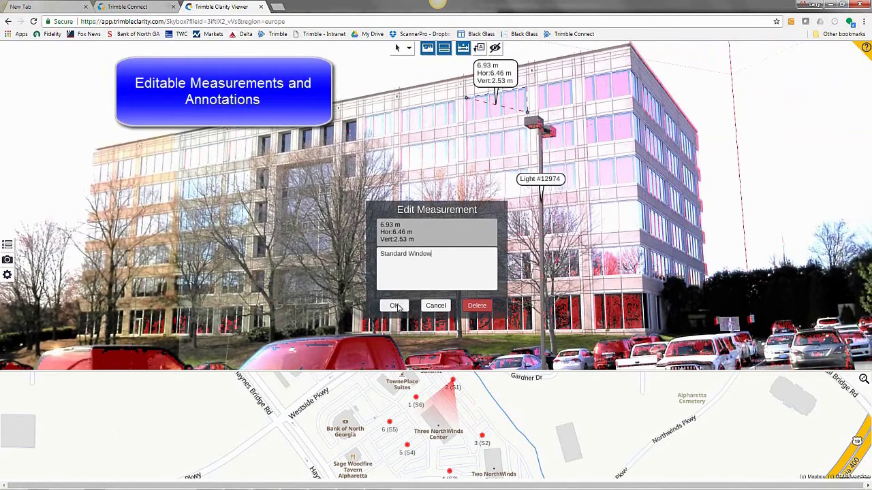
left_click(395, 306)
left_click_drag(459, 188, 505, 230)
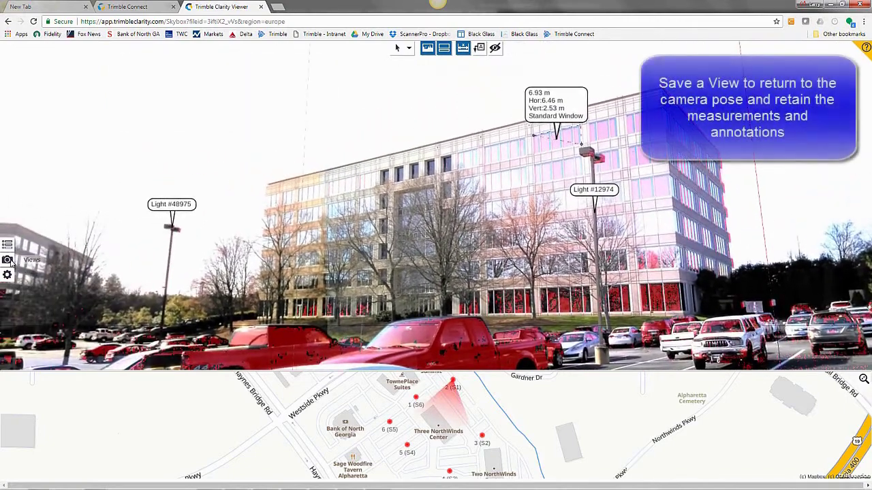
left_click(7, 259)
left_click(23, 73)
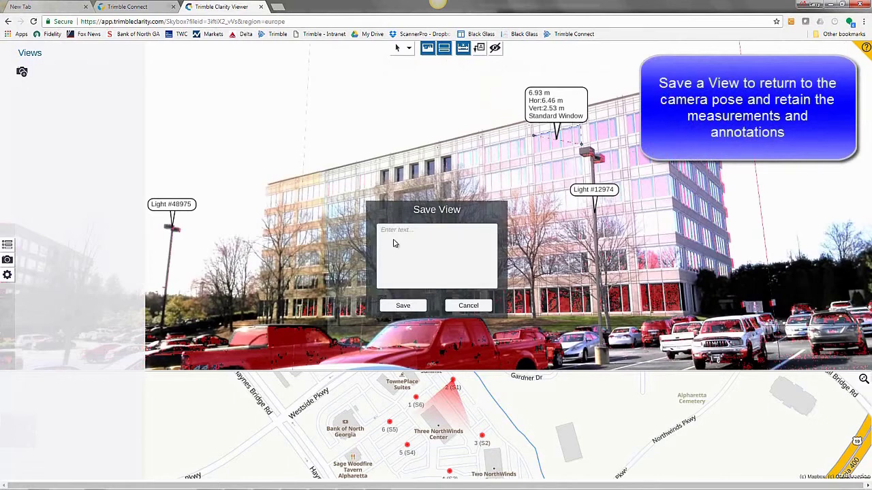
type("Station2-Bldg")
left_click(402, 305)
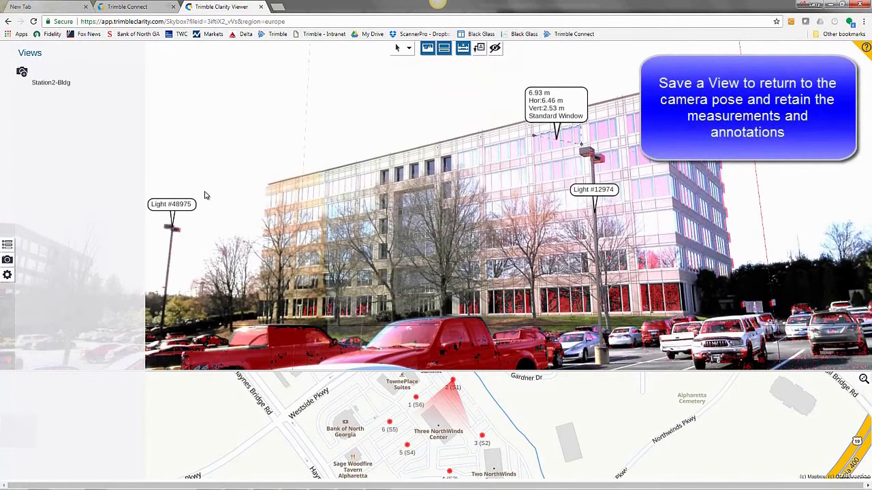
left_click(7, 259)
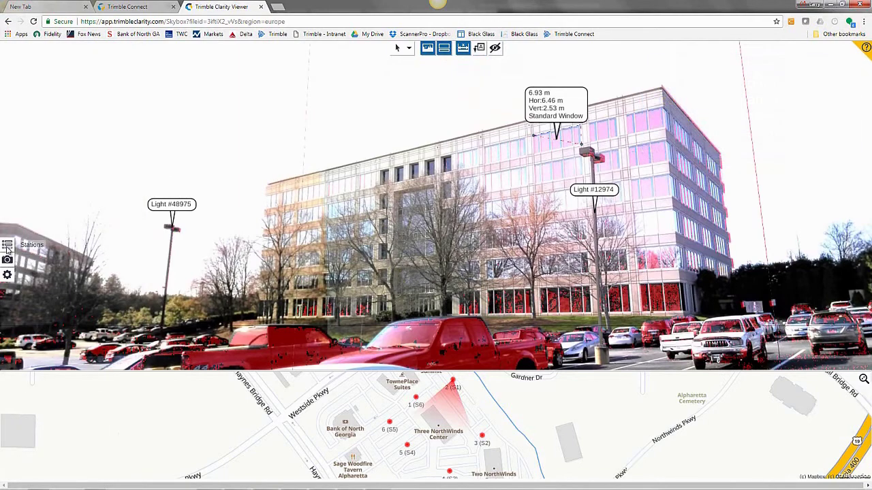
left_click(7, 245)
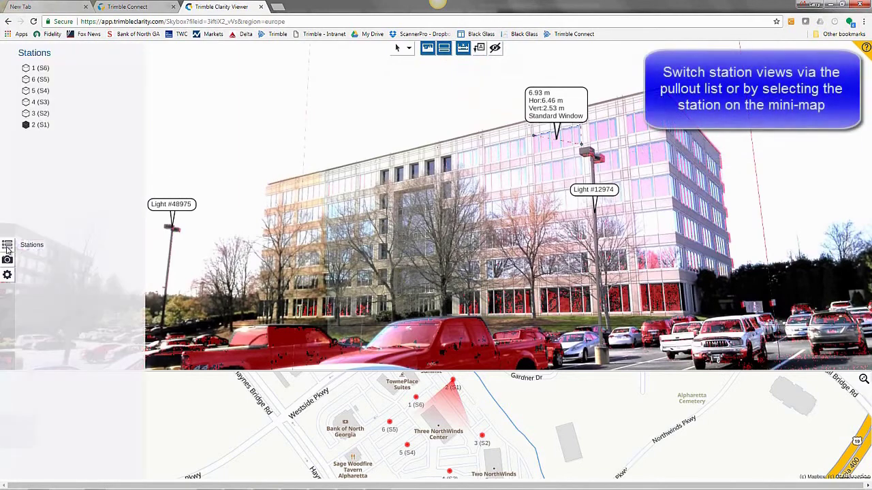
left_click(34, 114)
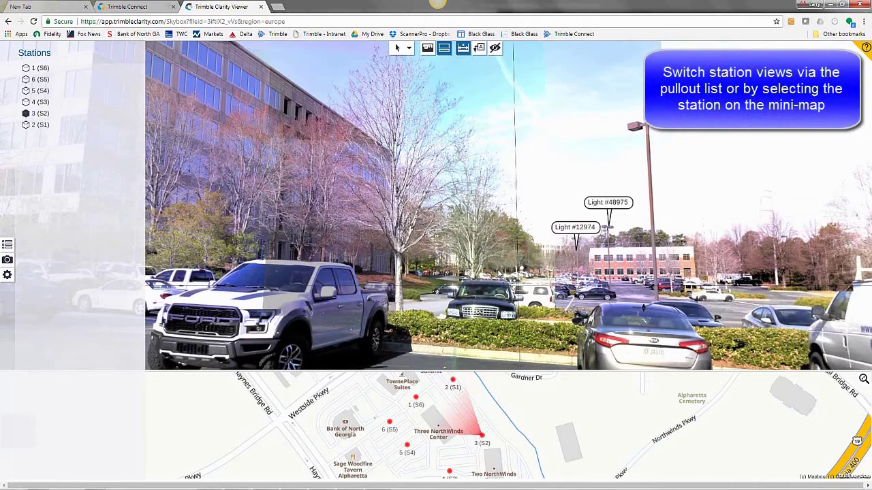
left_click_drag(505, 259, 337, 252)
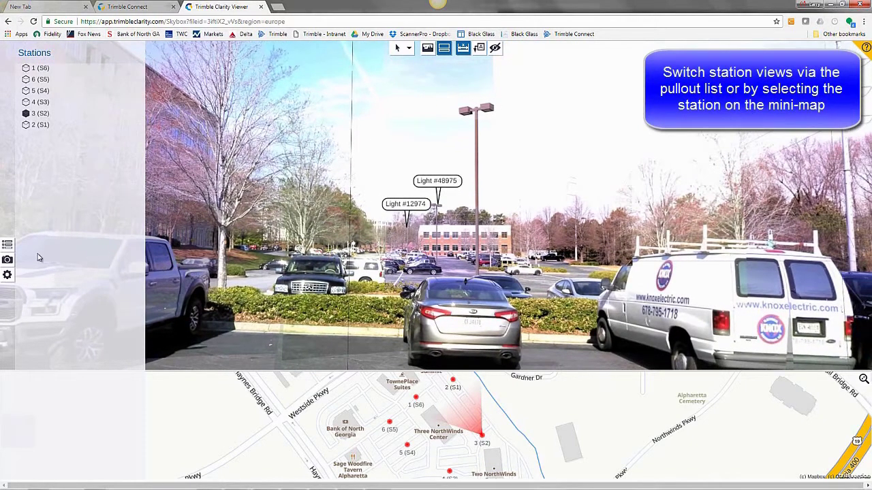
left_click(7, 245)
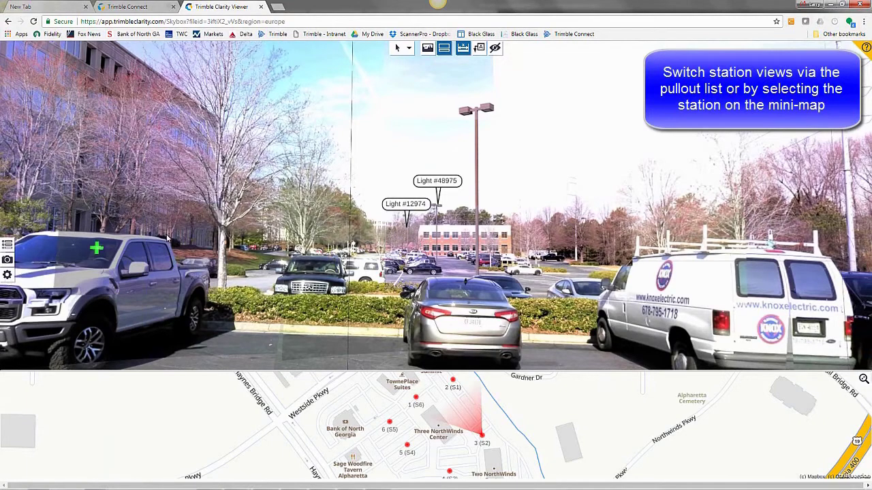
left_click_drag(121, 256, 83, 273)
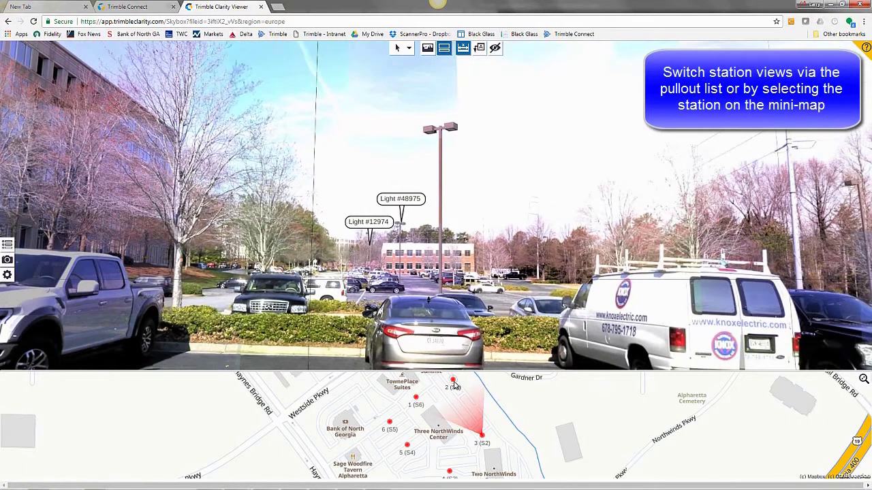
left_click(454, 386)
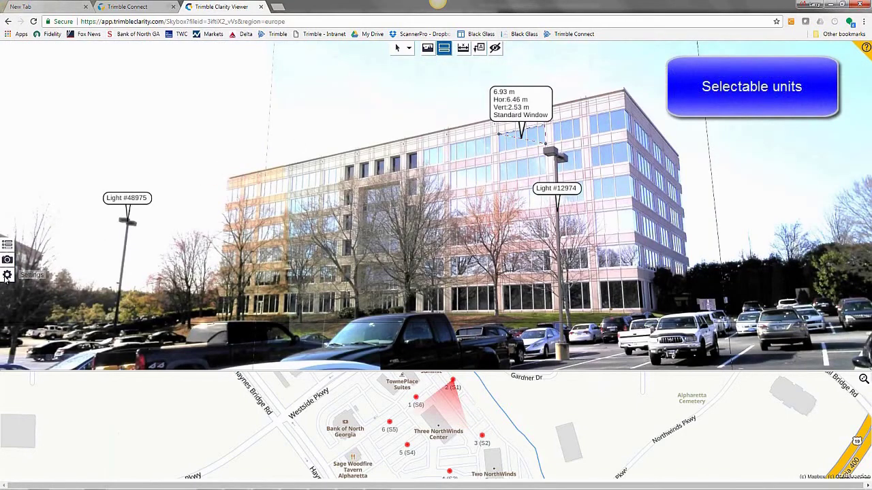
Set the viewer's measurement units to usft in Settings
left_click(7, 275)
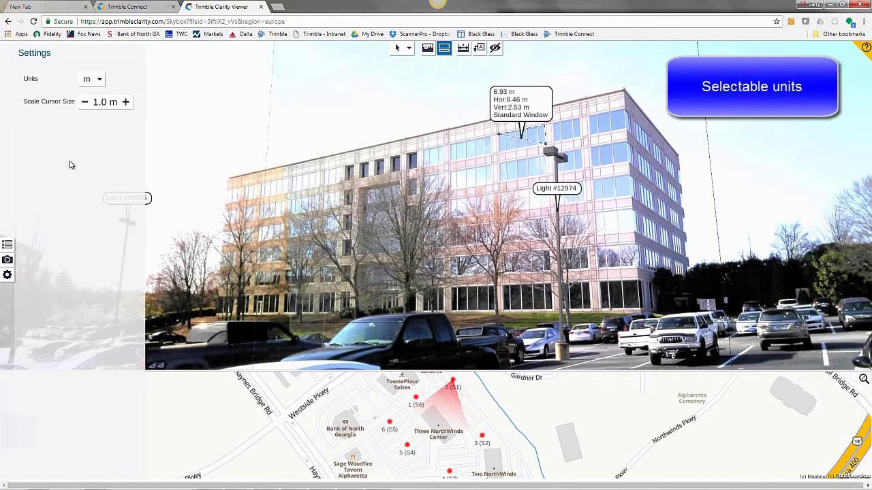
left_click(100, 81)
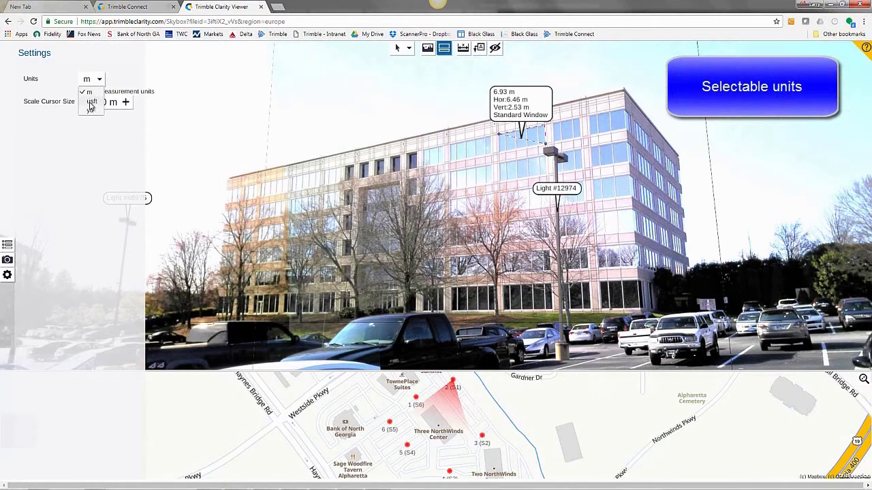
left_click(91, 103)
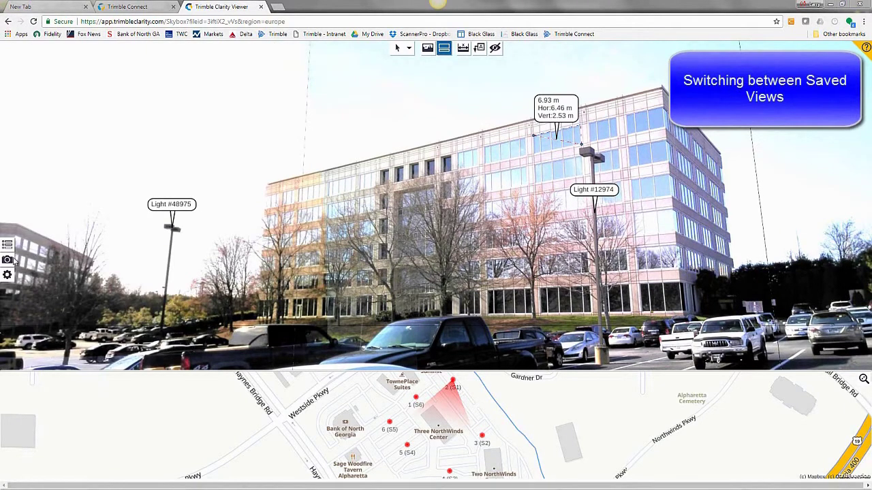
Switch to the Station3-PkgLot saved view and look around the parking-lot panorama
left_click(10, 261)
left_click(49, 95)
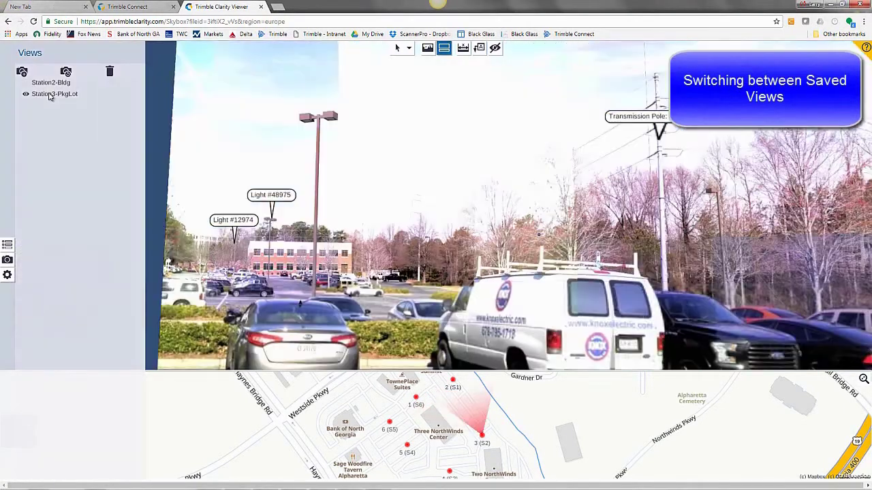
left_click(9, 262)
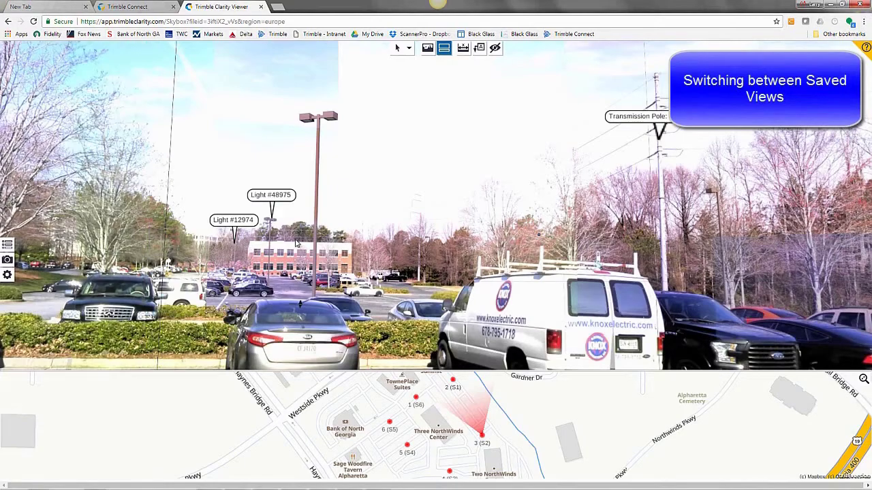
left_click_drag(426, 218, 436, 238)
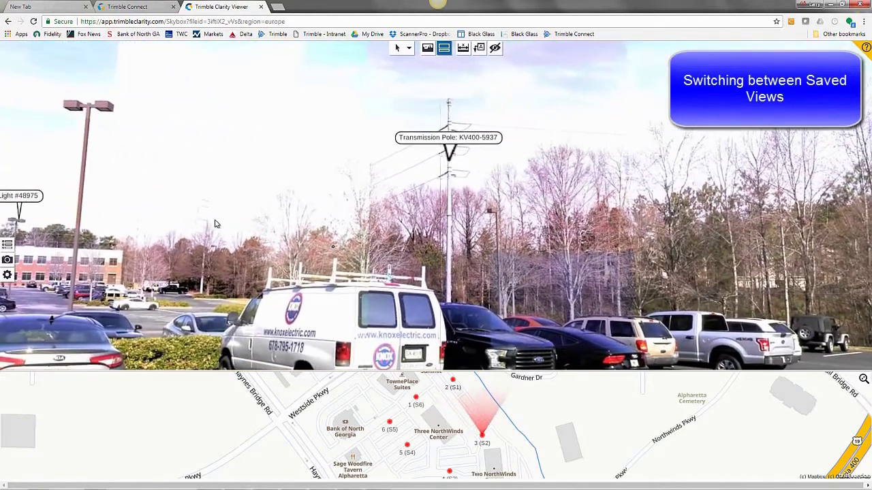
scroll(477, 244, "up", 3)
scroll(477, 243, "up", 5)
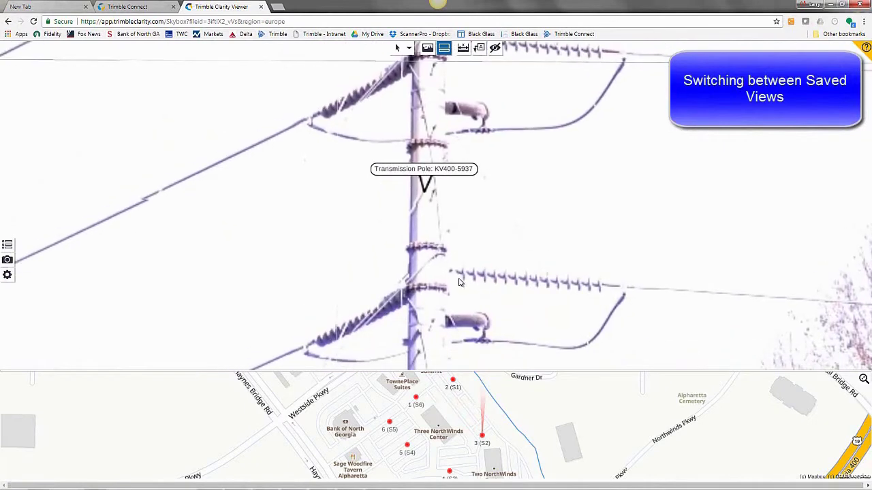
Return to the Station2-Bldg view, then select Alpharetta-Office-All-Stations.tpres in Trimble Connect
left_click(7, 260)
left_click(50, 84)
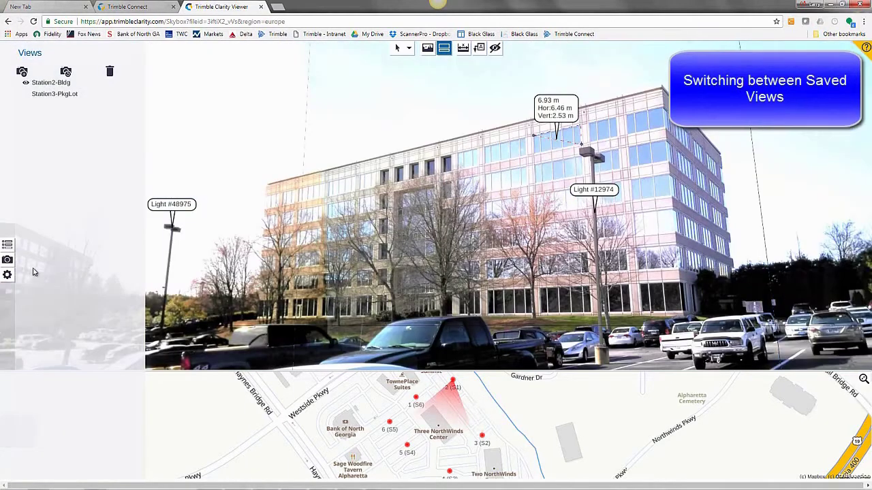
left_click(6, 260)
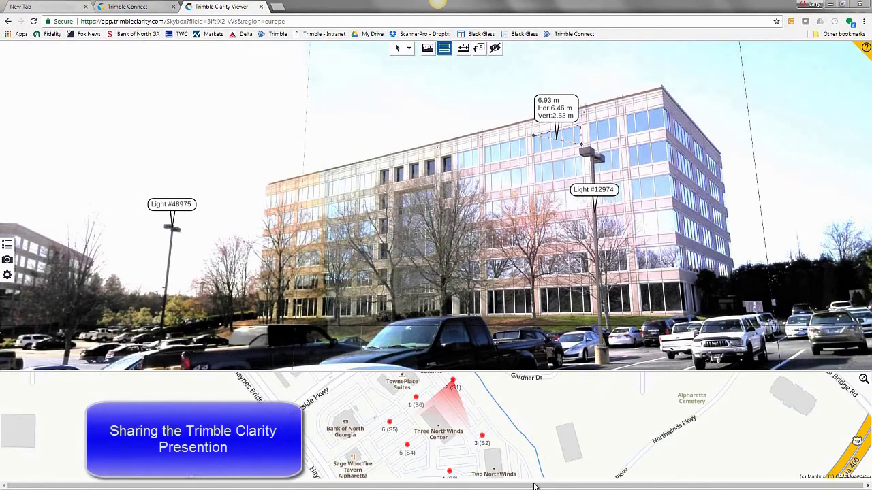
left_click(133, 7)
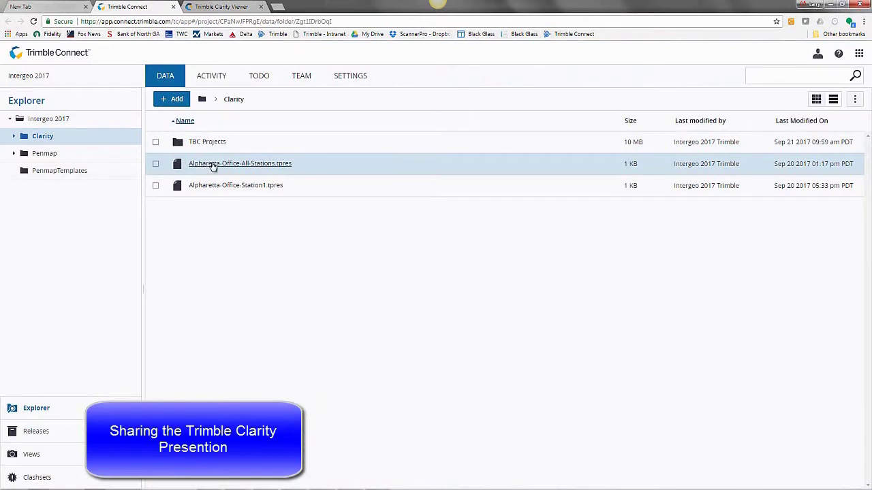
left_click(325, 171)
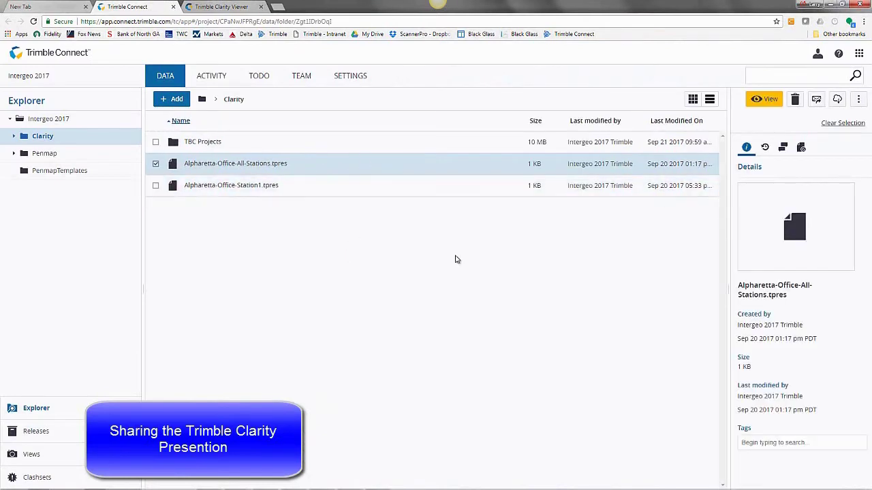
Share Alpharetta-Office-All-Stations.tpres with any users holding the link, notifying the recipient's e-mail address
left_click(815, 100)
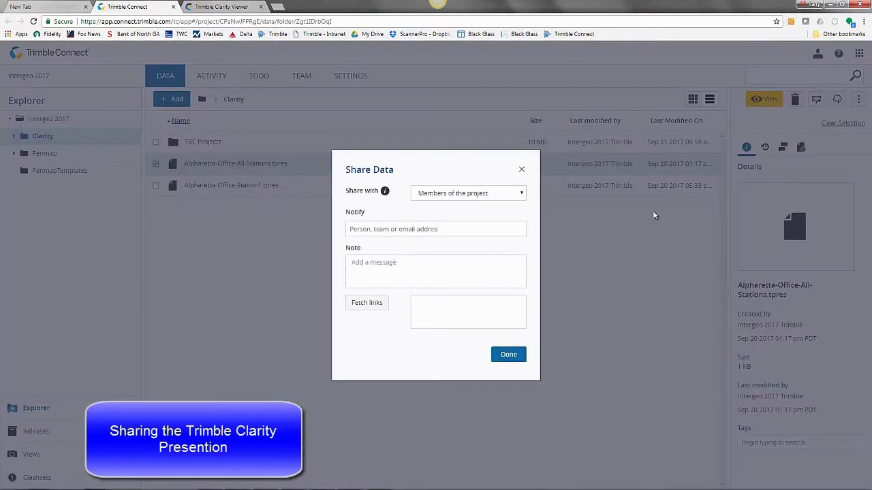
left_click(507, 194)
left_click(469, 223)
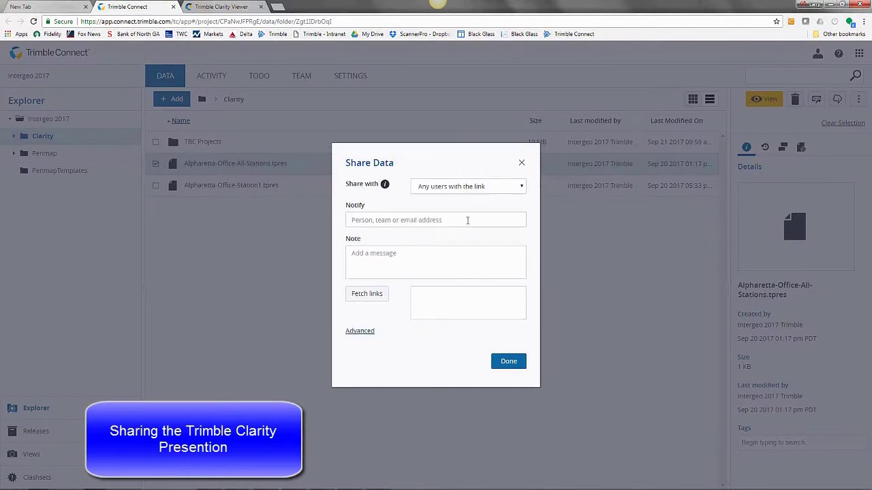
left_click(467, 220)
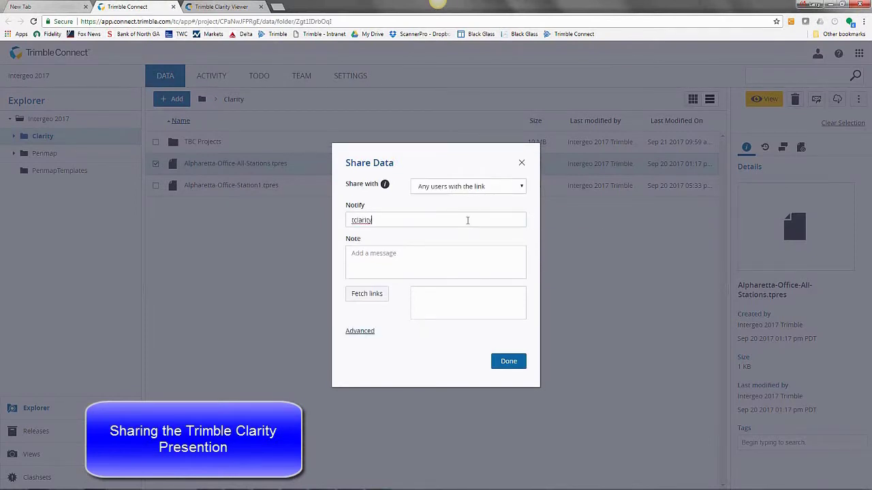
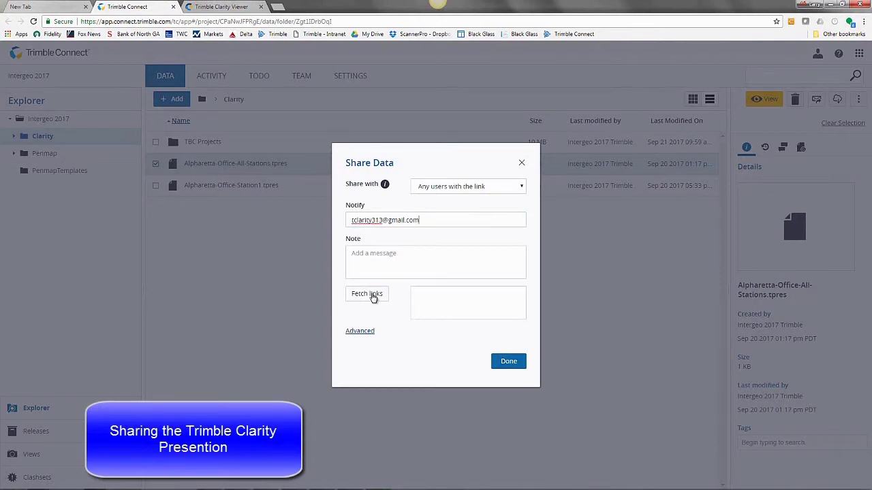
Generate the share link, finish sharing, and refresh the recipient's Gmail inbox
left_click(374, 296)
left_click(508, 362)
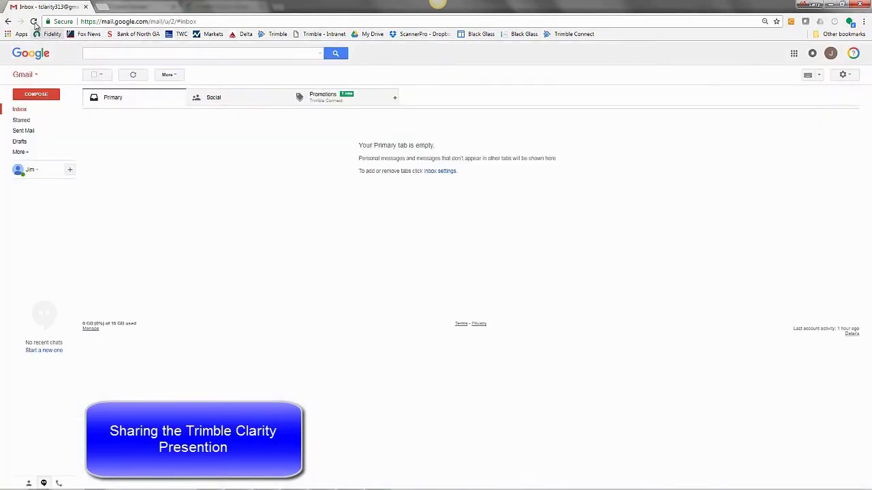
left_click(34, 22)
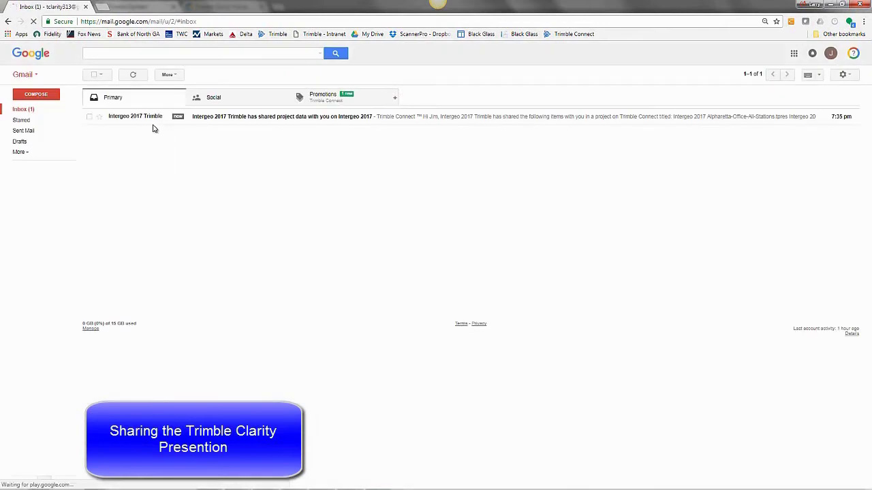
Open the Trimble Connect share e-mail and launch Alpharetta-Office-All-Stations.tpres from it
left_click(230, 119)
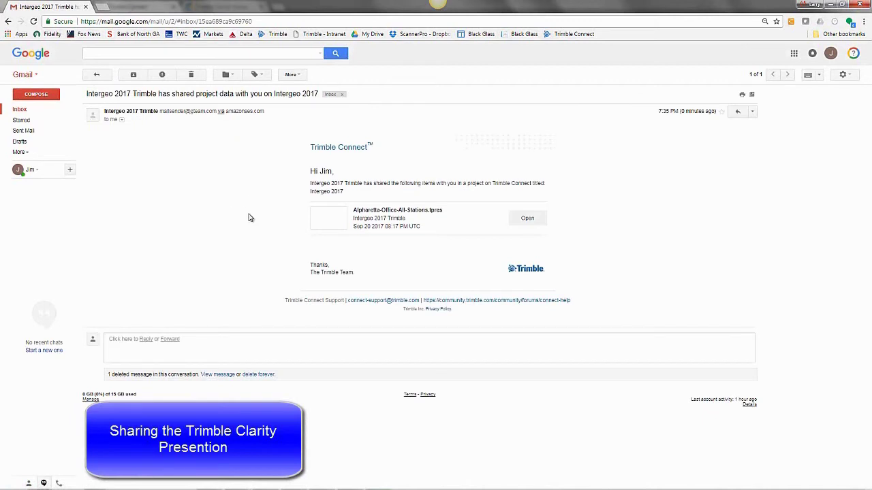
left_click(528, 219)
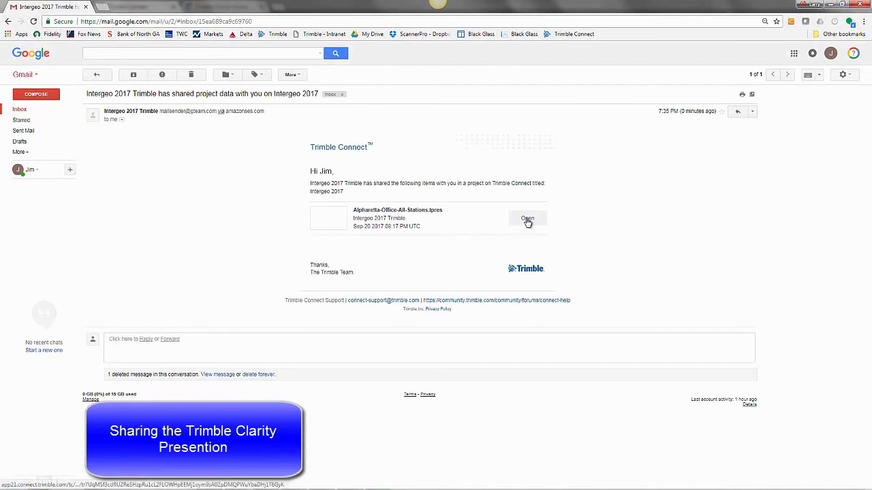